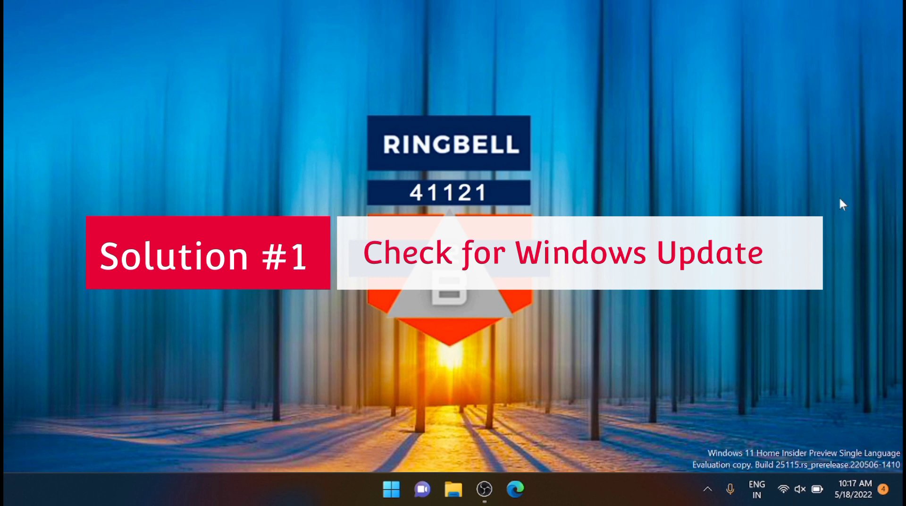
Open the Windows Update page in Settings to view the update status, and minimize the window.
{"action": "left_click", "coordinate": [391, 491]}
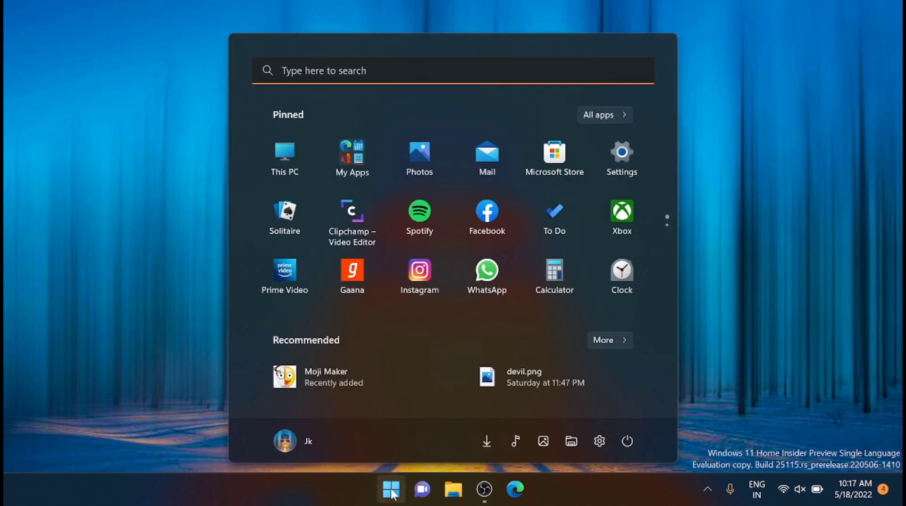
{"action": "left_click", "coordinate": [622, 156]}
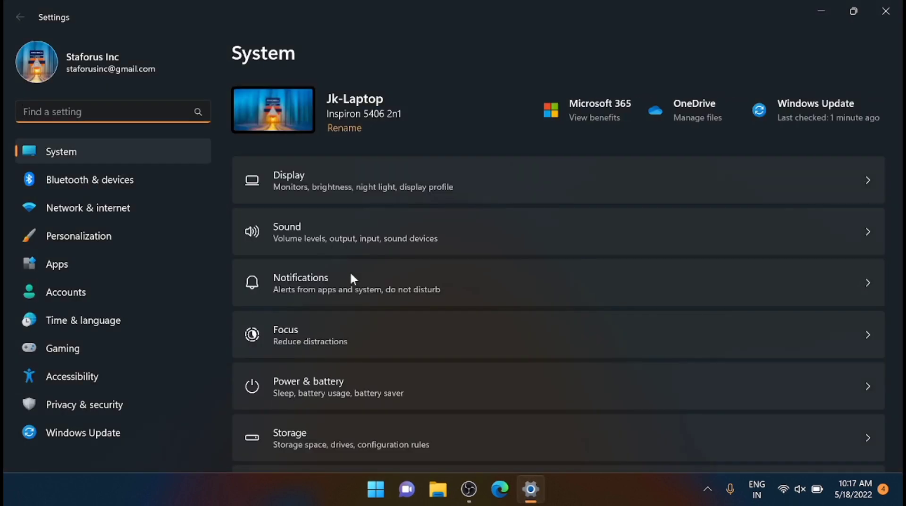
{"action": "left_click", "coordinate": [74, 437]}
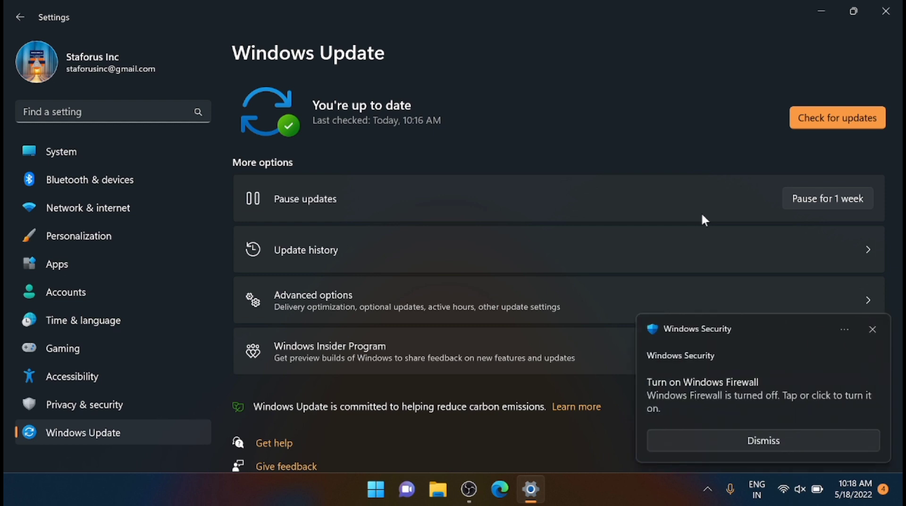
{"action": "left_click", "coordinate": [820, 11]}
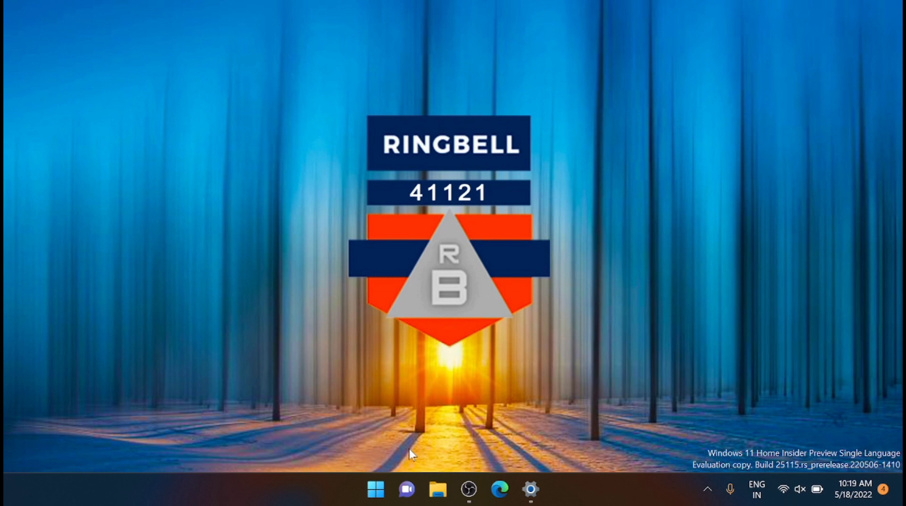
Open the Power Options page under Hardware and Sound in Control Panel.
{"action": "left_click", "coordinate": [376, 498]}
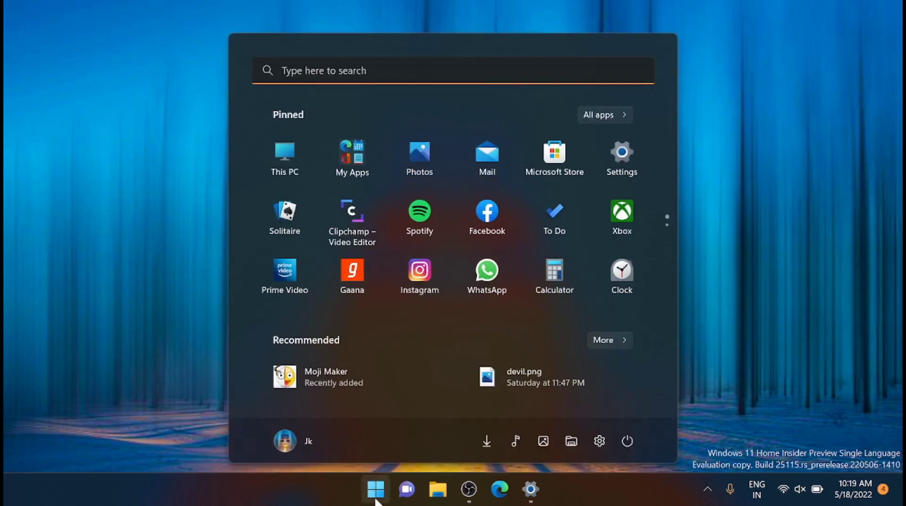
{"action": "type", "text": "calculator"}
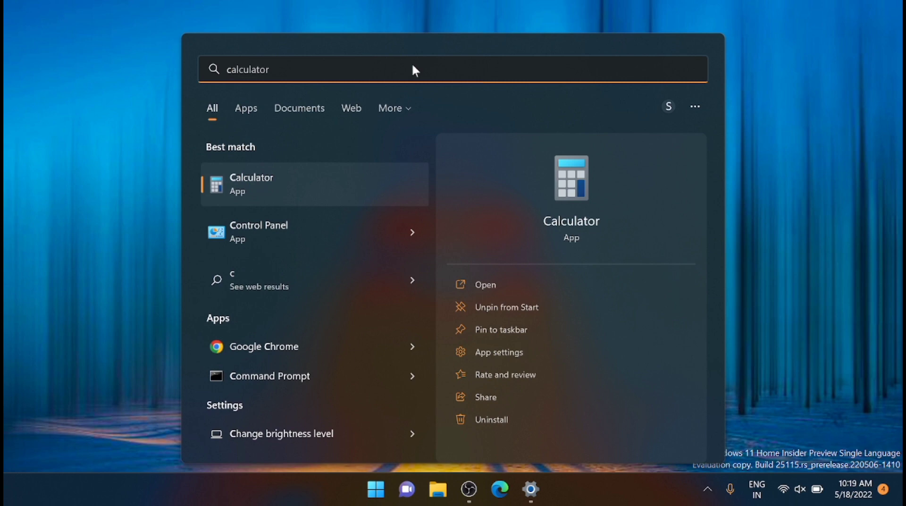
{"action": "left_click", "coordinate": [316, 230]}
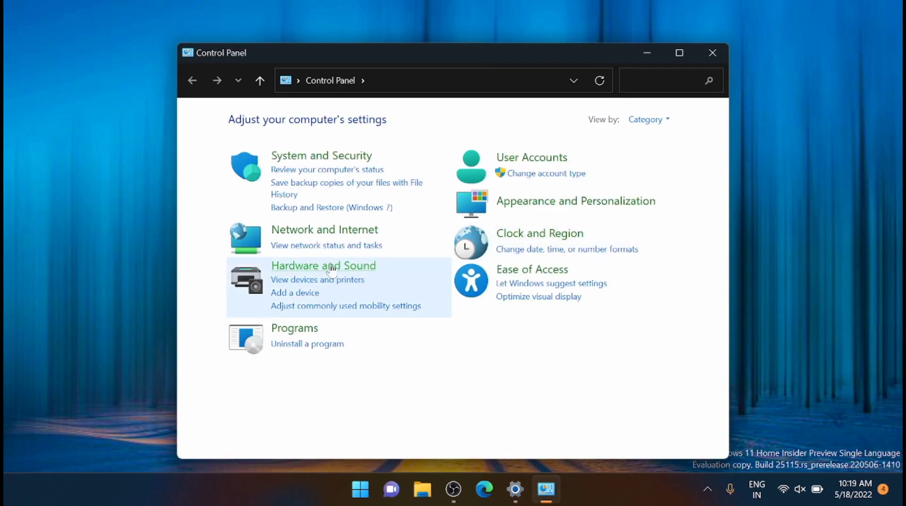
{"action": "left_click", "coordinate": [330, 266]}
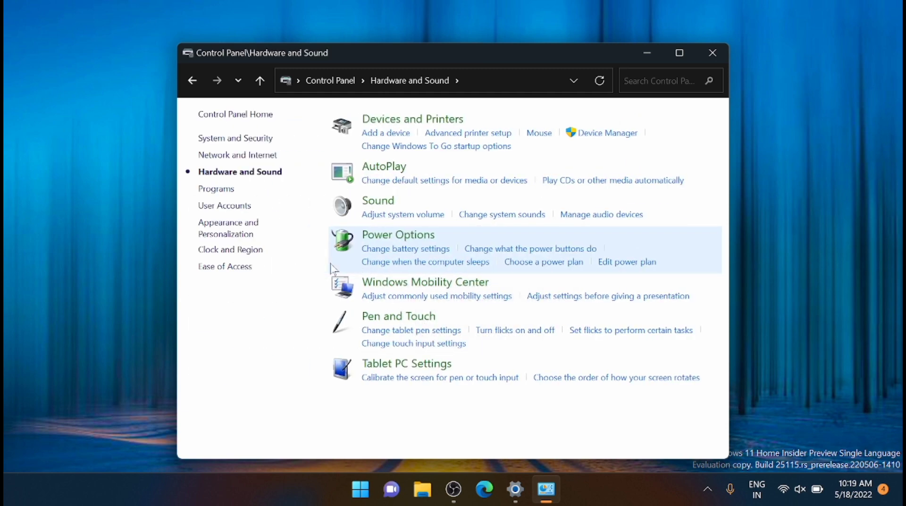
{"action": "left_click", "coordinate": [422, 236]}
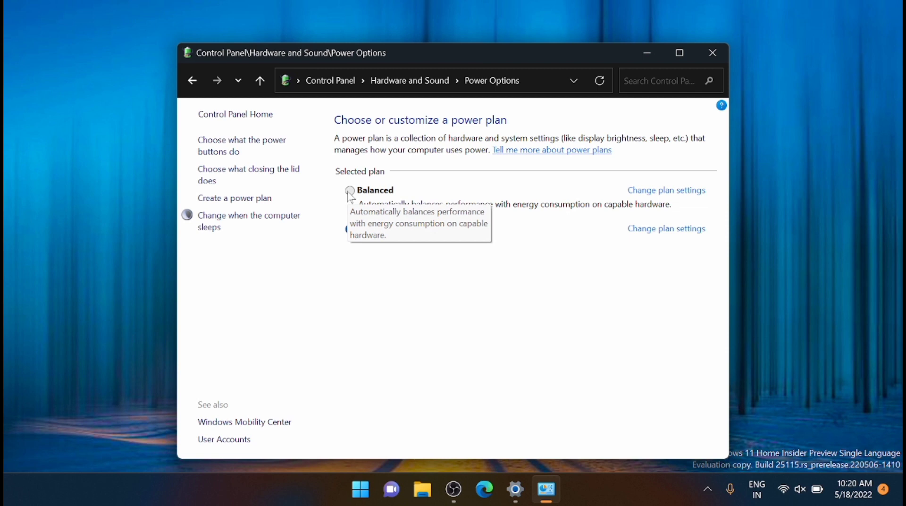
Choose the Balanced power plan, cancelling the creation of a new plan and briefly trying the gaming plan, and close Control Panel.
{"action": "left_click", "coordinate": [348, 192]}
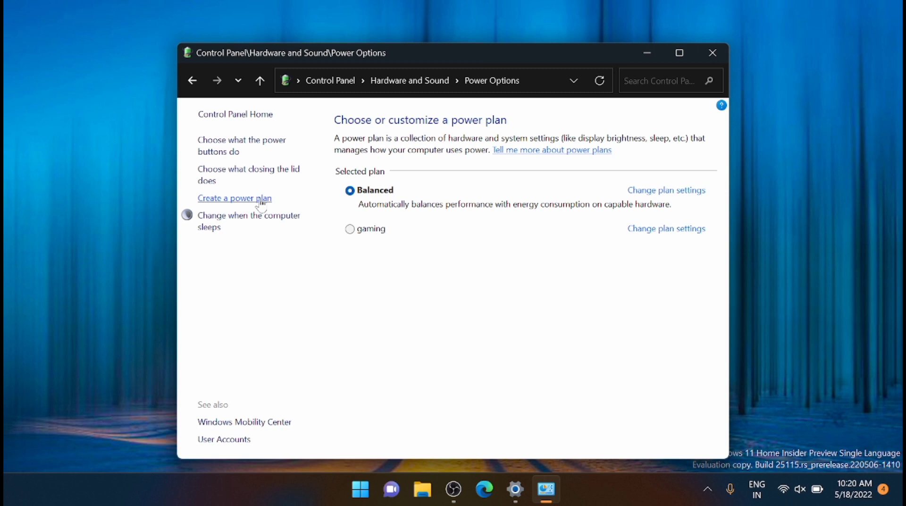
{"action": "left_click", "coordinate": [261, 201]}
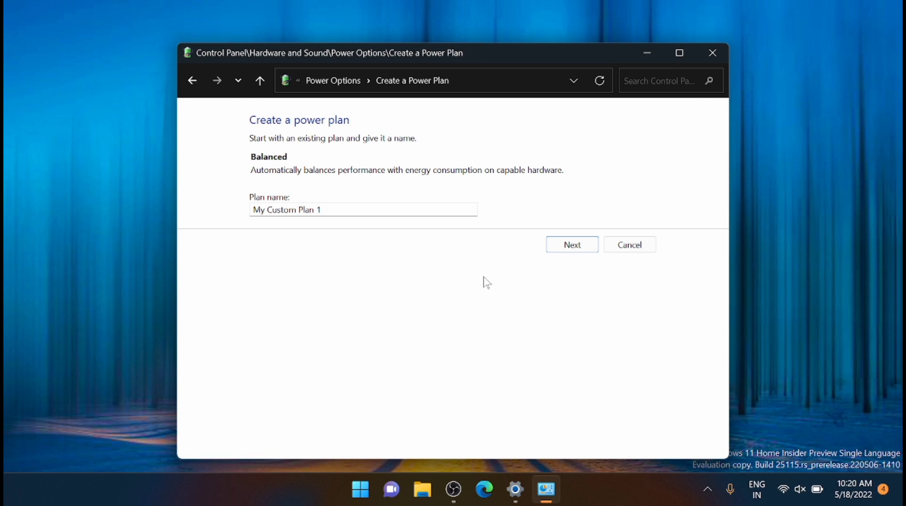
{"action": "left_click", "coordinate": [637, 243]}
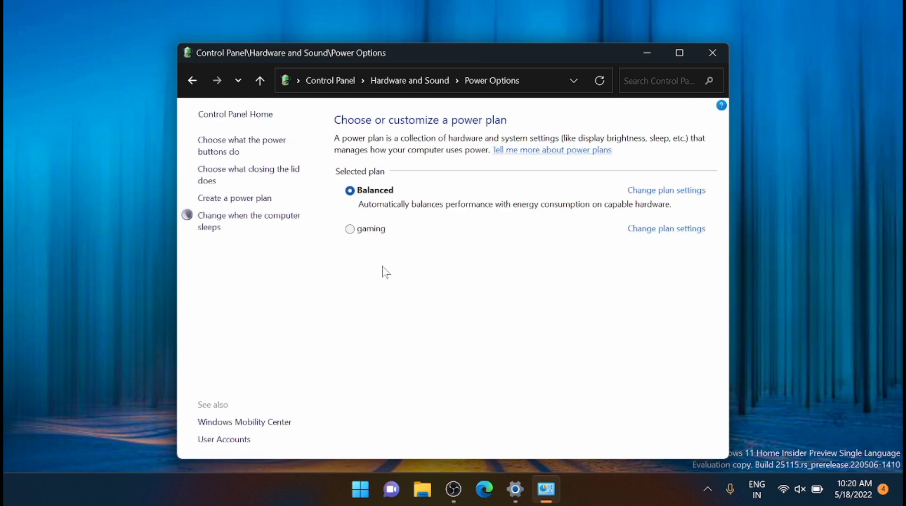
{"action": "left_click", "coordinate": [349, 230]}
{"action": "left_click", "coordinate": [351, 192]}
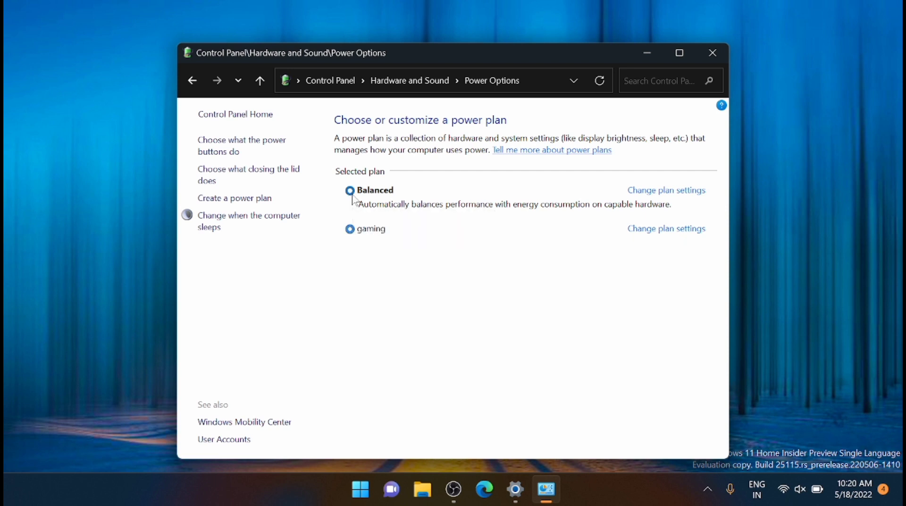
{"action": "left_click", "coordinate": [720, 60]}
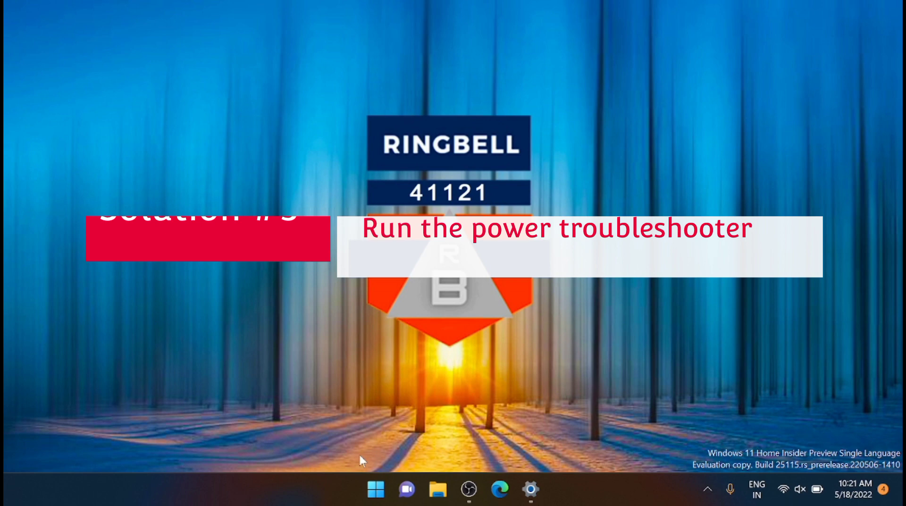
Run the Power troubleshooter from the Other troubleshooters page in the System settings.
{"action": "left_click", "coordinate": [376, 491]}
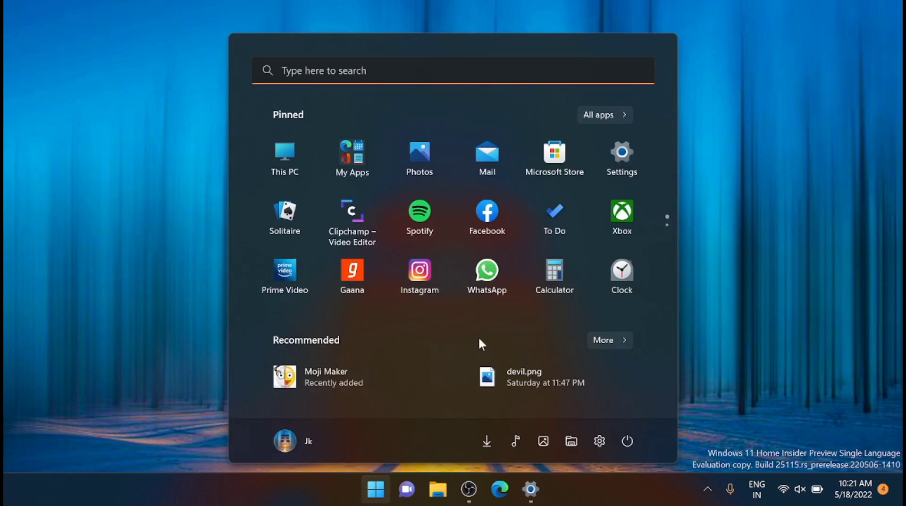
{"action": "left_click", "coordinate": [635, 157]}
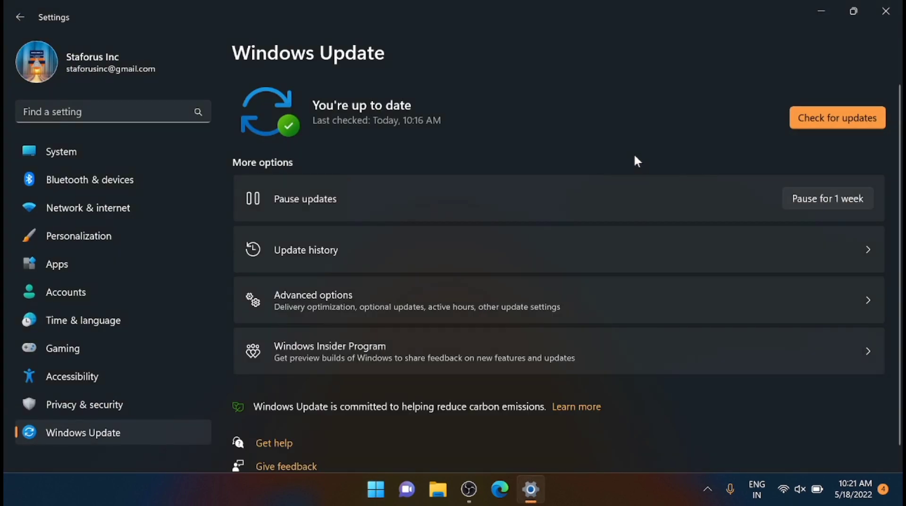
{"action": "left_click", "coordinate": [86, 144]}
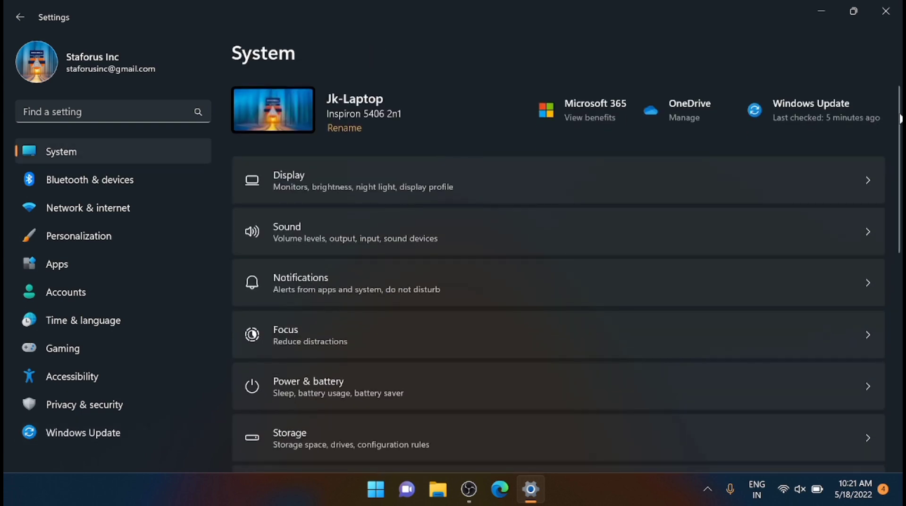
{"action": "left_click_drag", "start_coordinate": [901, 119], "coordinate": [901, 336]}
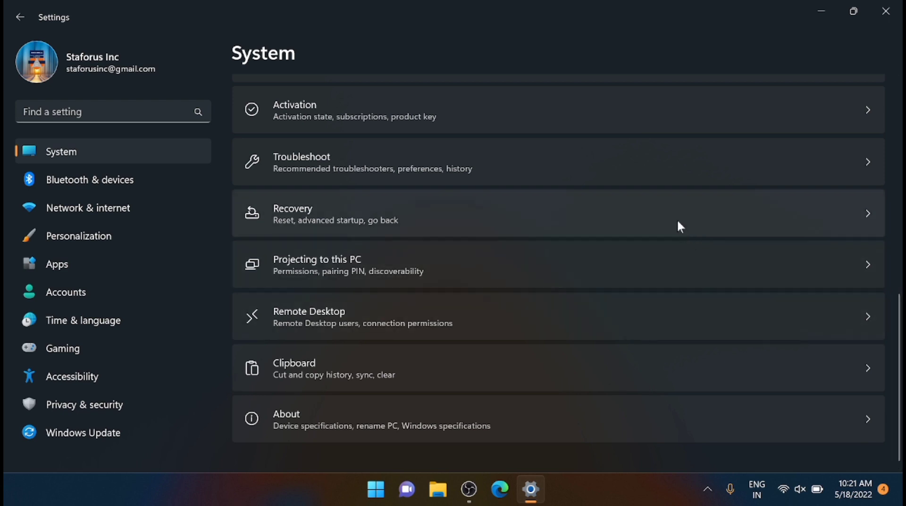
{"action": "left_click", "coordinate": [667, 171]}
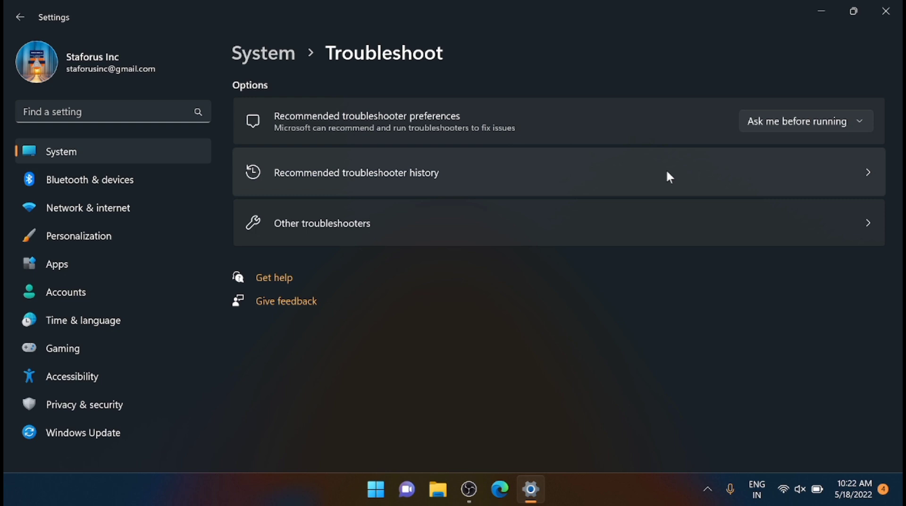
{"action": "left_click", "coordinate": [640, 222]}
{"action": "scroll", "coordinate": [899, 178], "scroll_direction": "down", "scroll_amount": 3}
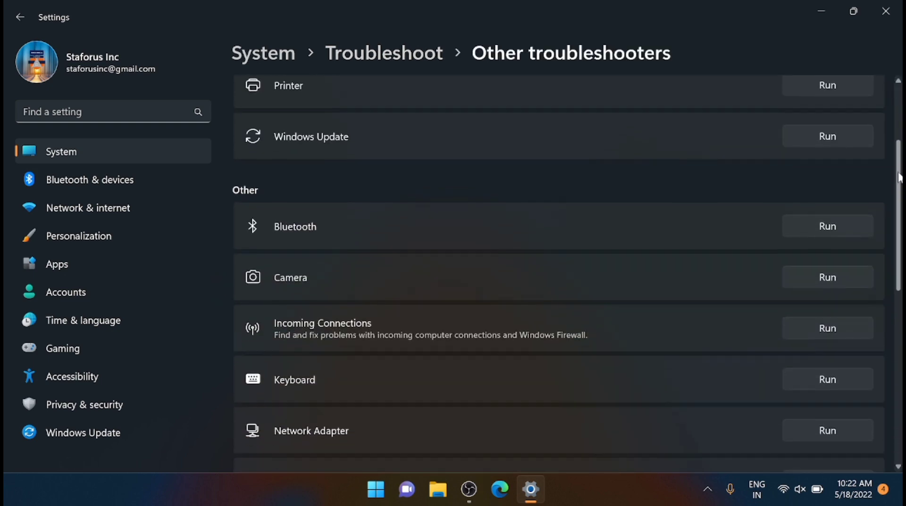
{"action": "scroll", "coordinate": [899, 178], "scroll_direction": "down", "scroll_amount": 3}
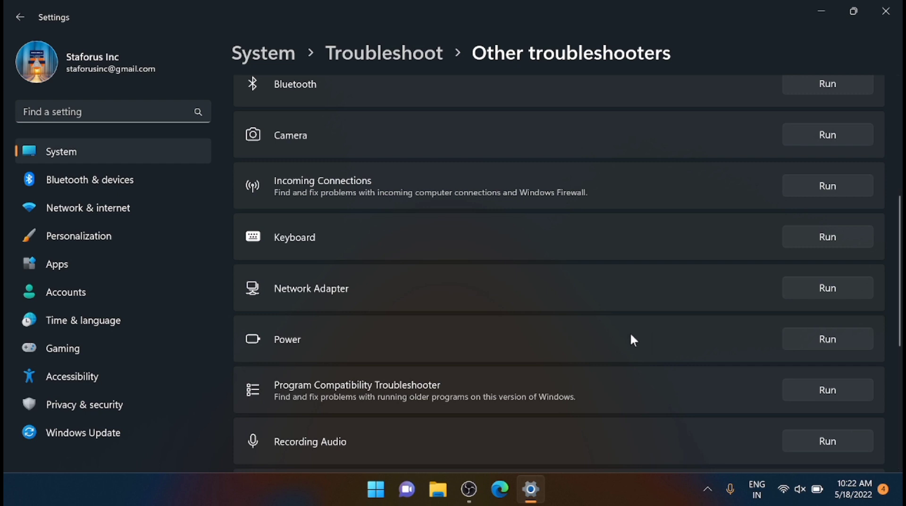
{"action": "left_click", "coordinate": [819, 333]}
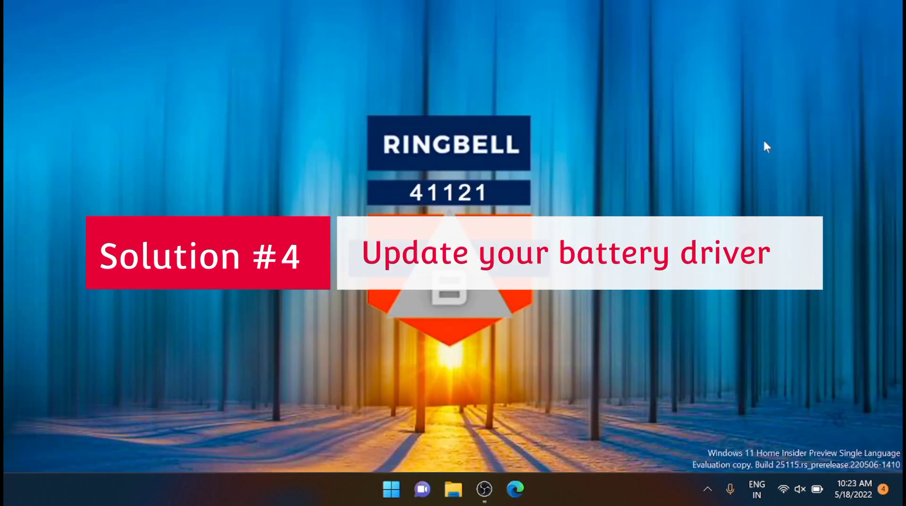
Update the Microsoft AC Adapter driver under Batteries in Device Manager by searching automatically for drivers.
{"action": "right_click", "coordinate": [390, 491]}
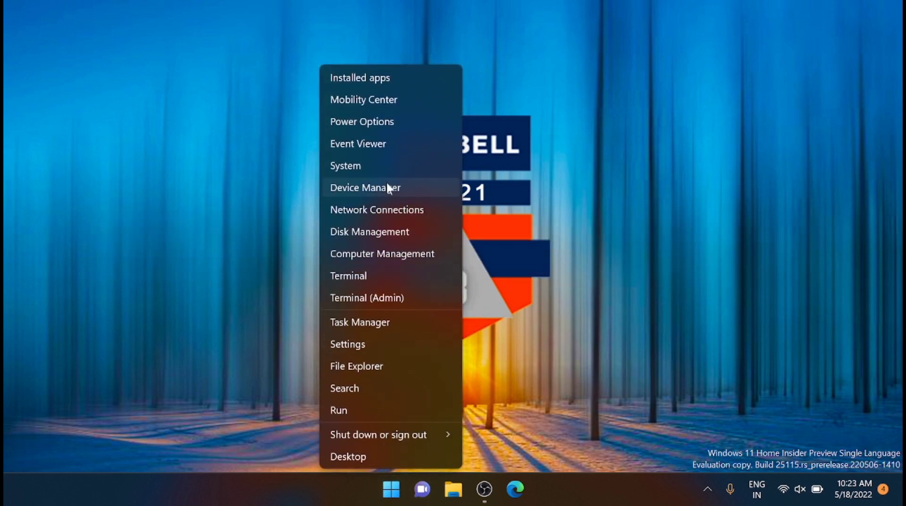
{"action": "left_click", "coordinate": [388, 188]}
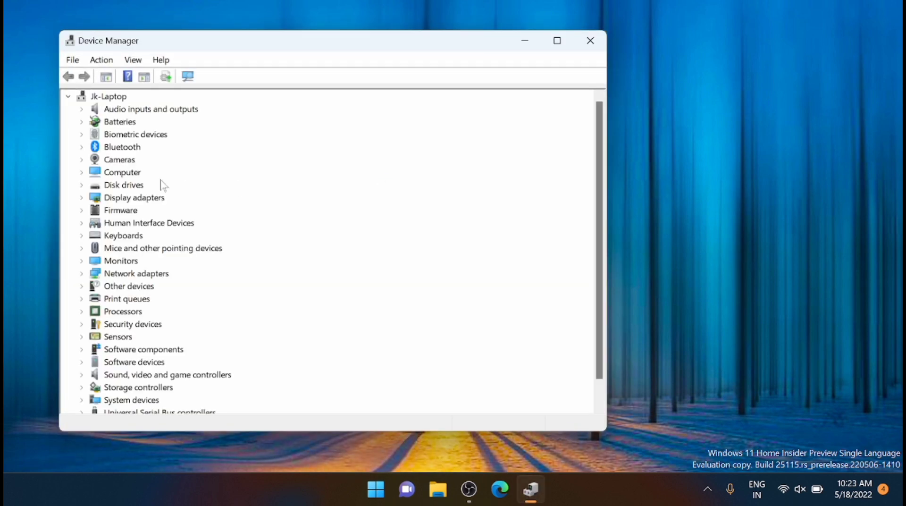
{"action": "left_click", "coordinate": [116, 124]}
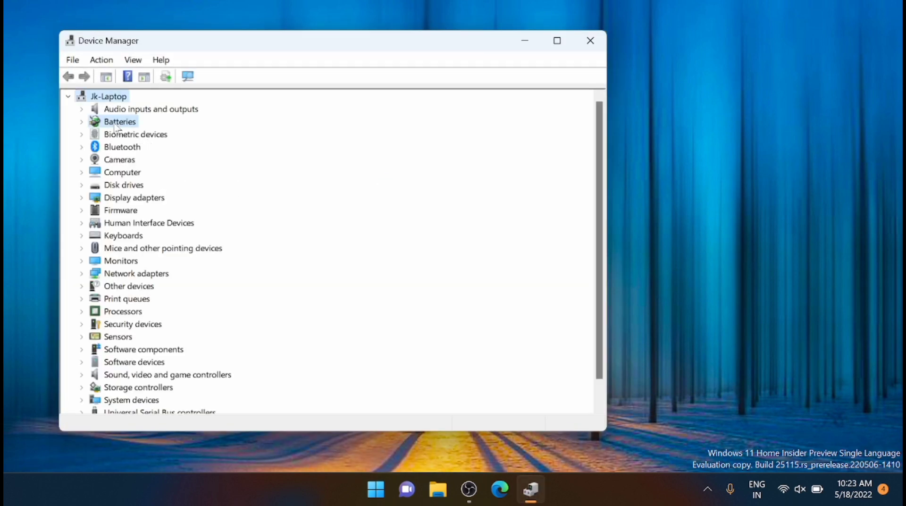
{"action": "left_click", "coordinate": [82, 122]}
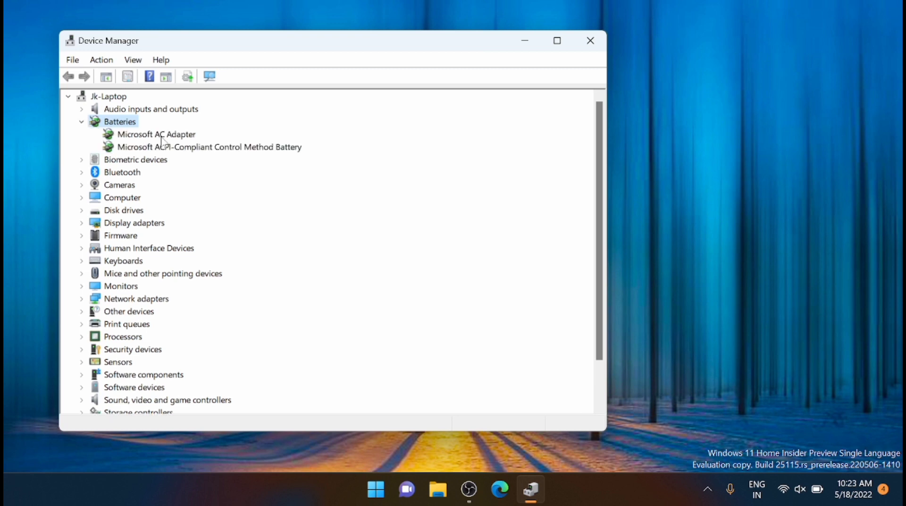
{"action": "right_click", "coordinate": [163, 136]}
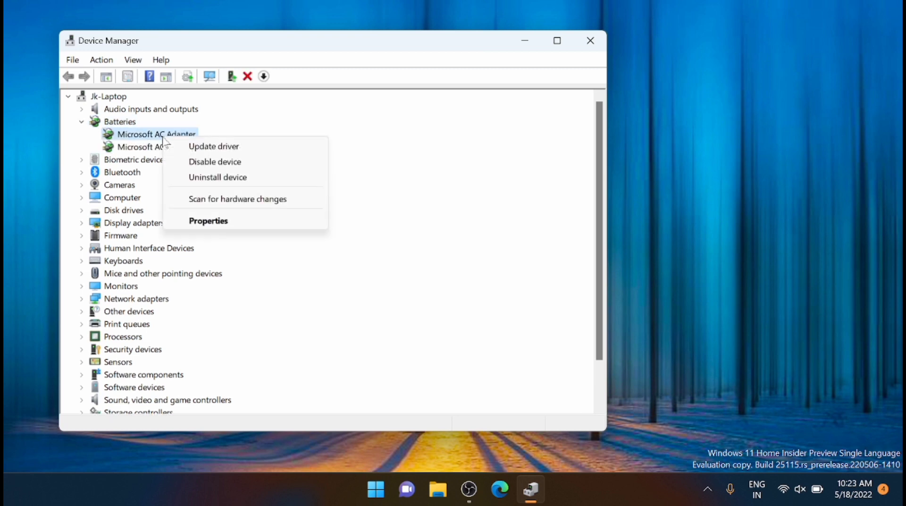
{"action": "left_click", "coordinate": [206, 148]}
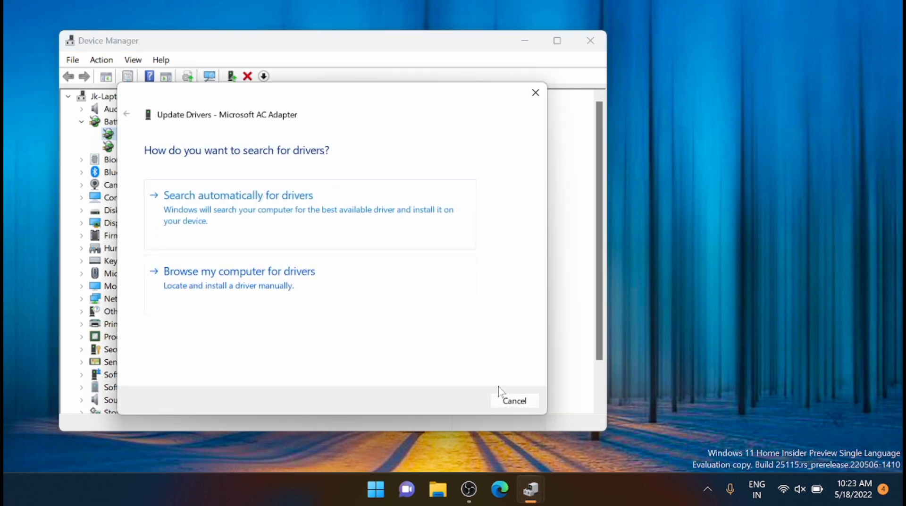
{"action": "left_click", "coordinate": [368, 226]}
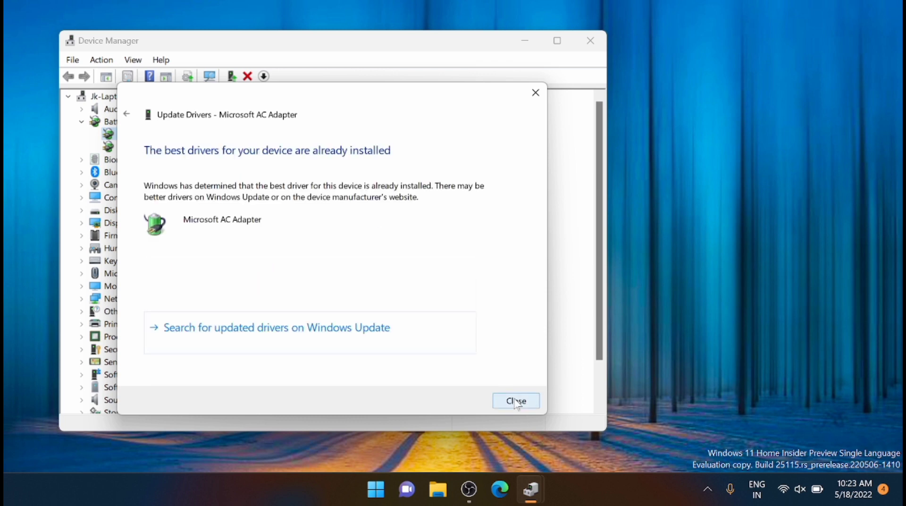
{"action": "left_click", "coordinate": [516, 402]}
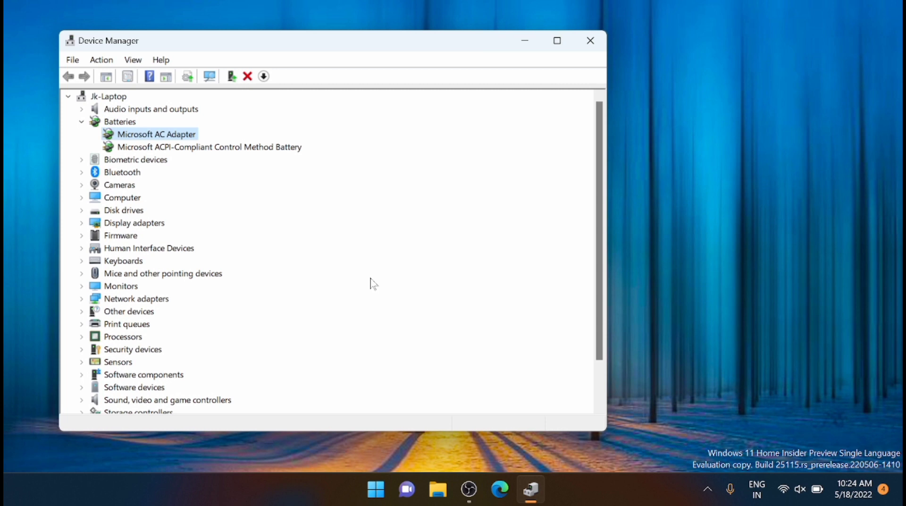
Update the Microsoft ACPI-Compliant Control Method Battery driver with an automatic driver search, and close the update dialog.
{"action": "key", "text": "Down"}
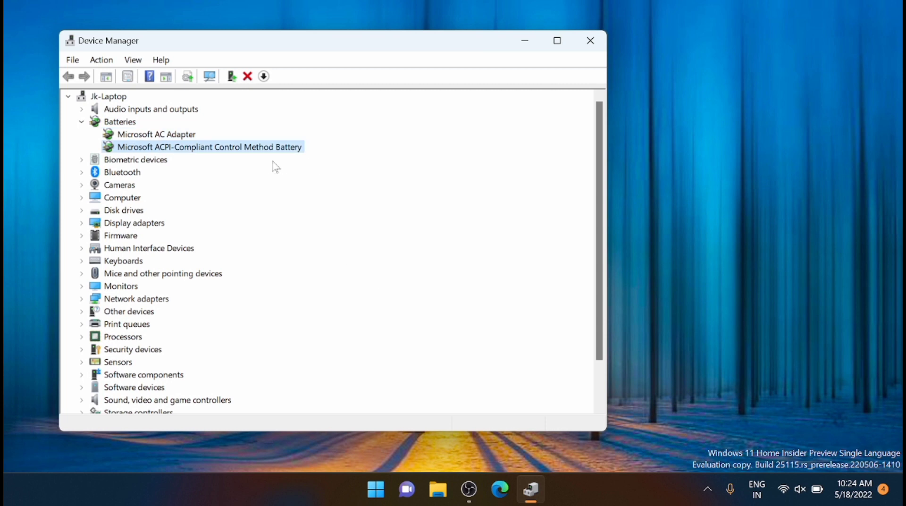
{"action": "right_click", "coordinate": [236, 152]}
{"action": "left_click", "coordinate": [257, 156]}
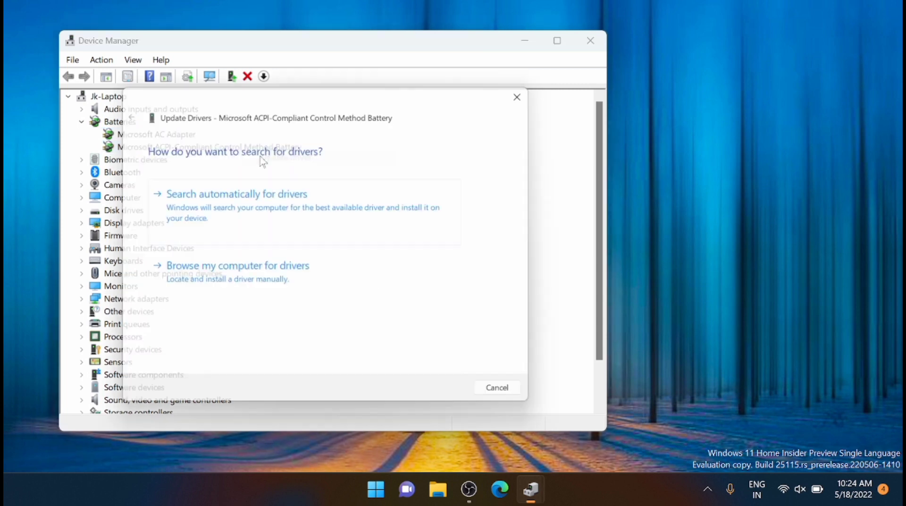
{"action": "left_click", "coordinate": [264, 194]}
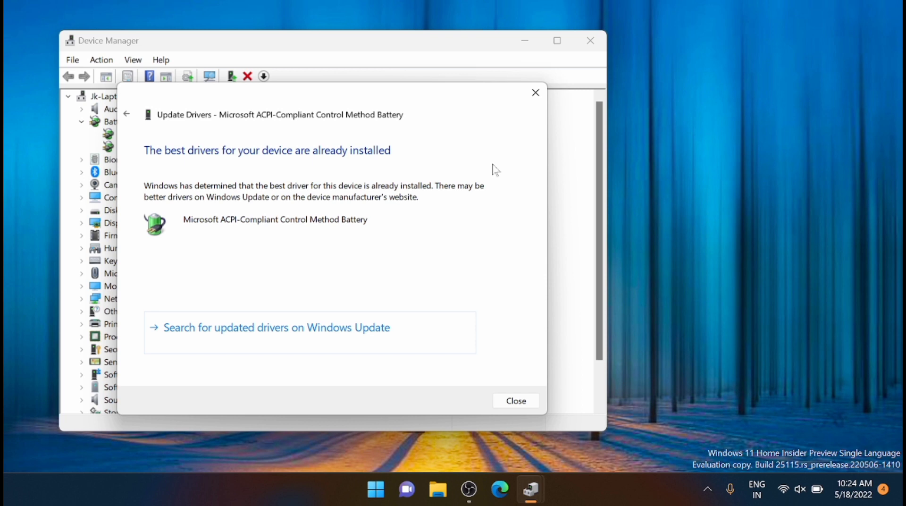
{"action": "left_click", "coordinate": [535, 92]}
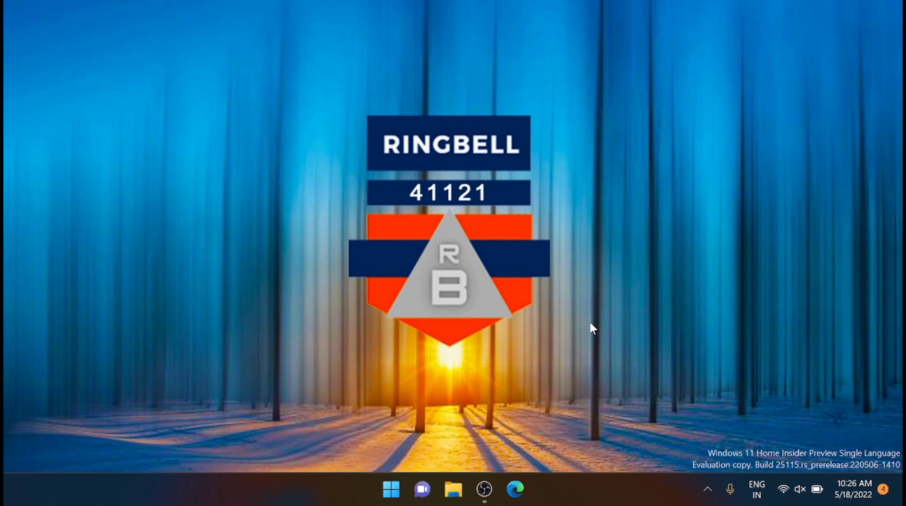
Open the Recovery page in the System settings.
{"action": "left_click", "coordinate": [392, 489]}
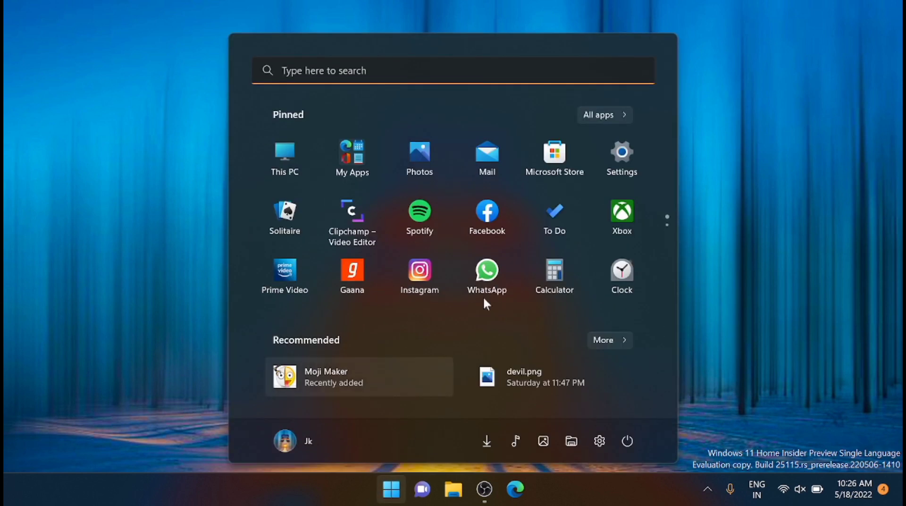
{"action": "left_click", "coordinate": [632, 156]}
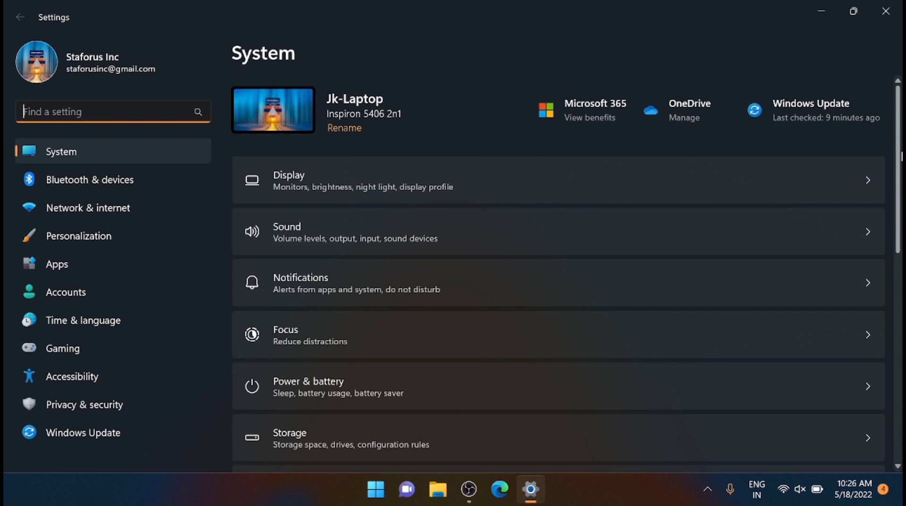
{"action": "scroll", "coordinate": [690, 301], "scroll_direction": "down", "scroll_amount": 6}
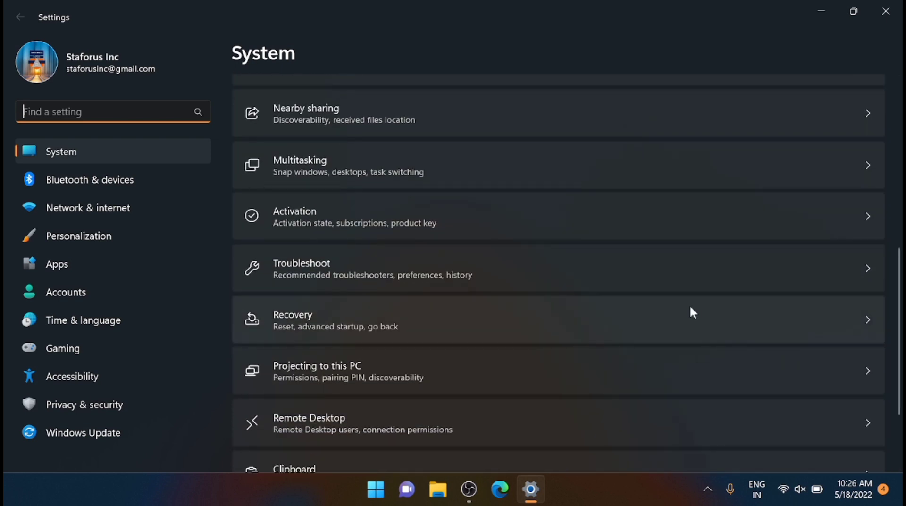
{"action": "left_click", "coordinate": [692, 312]}
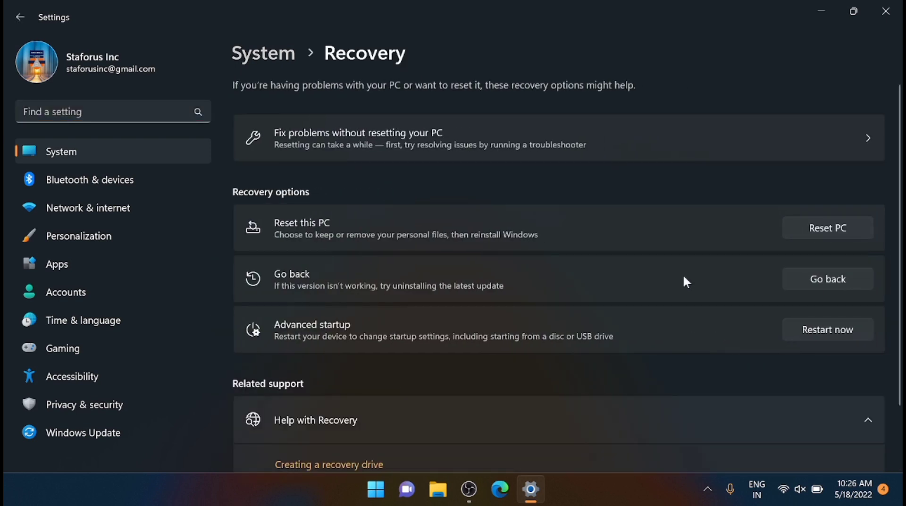